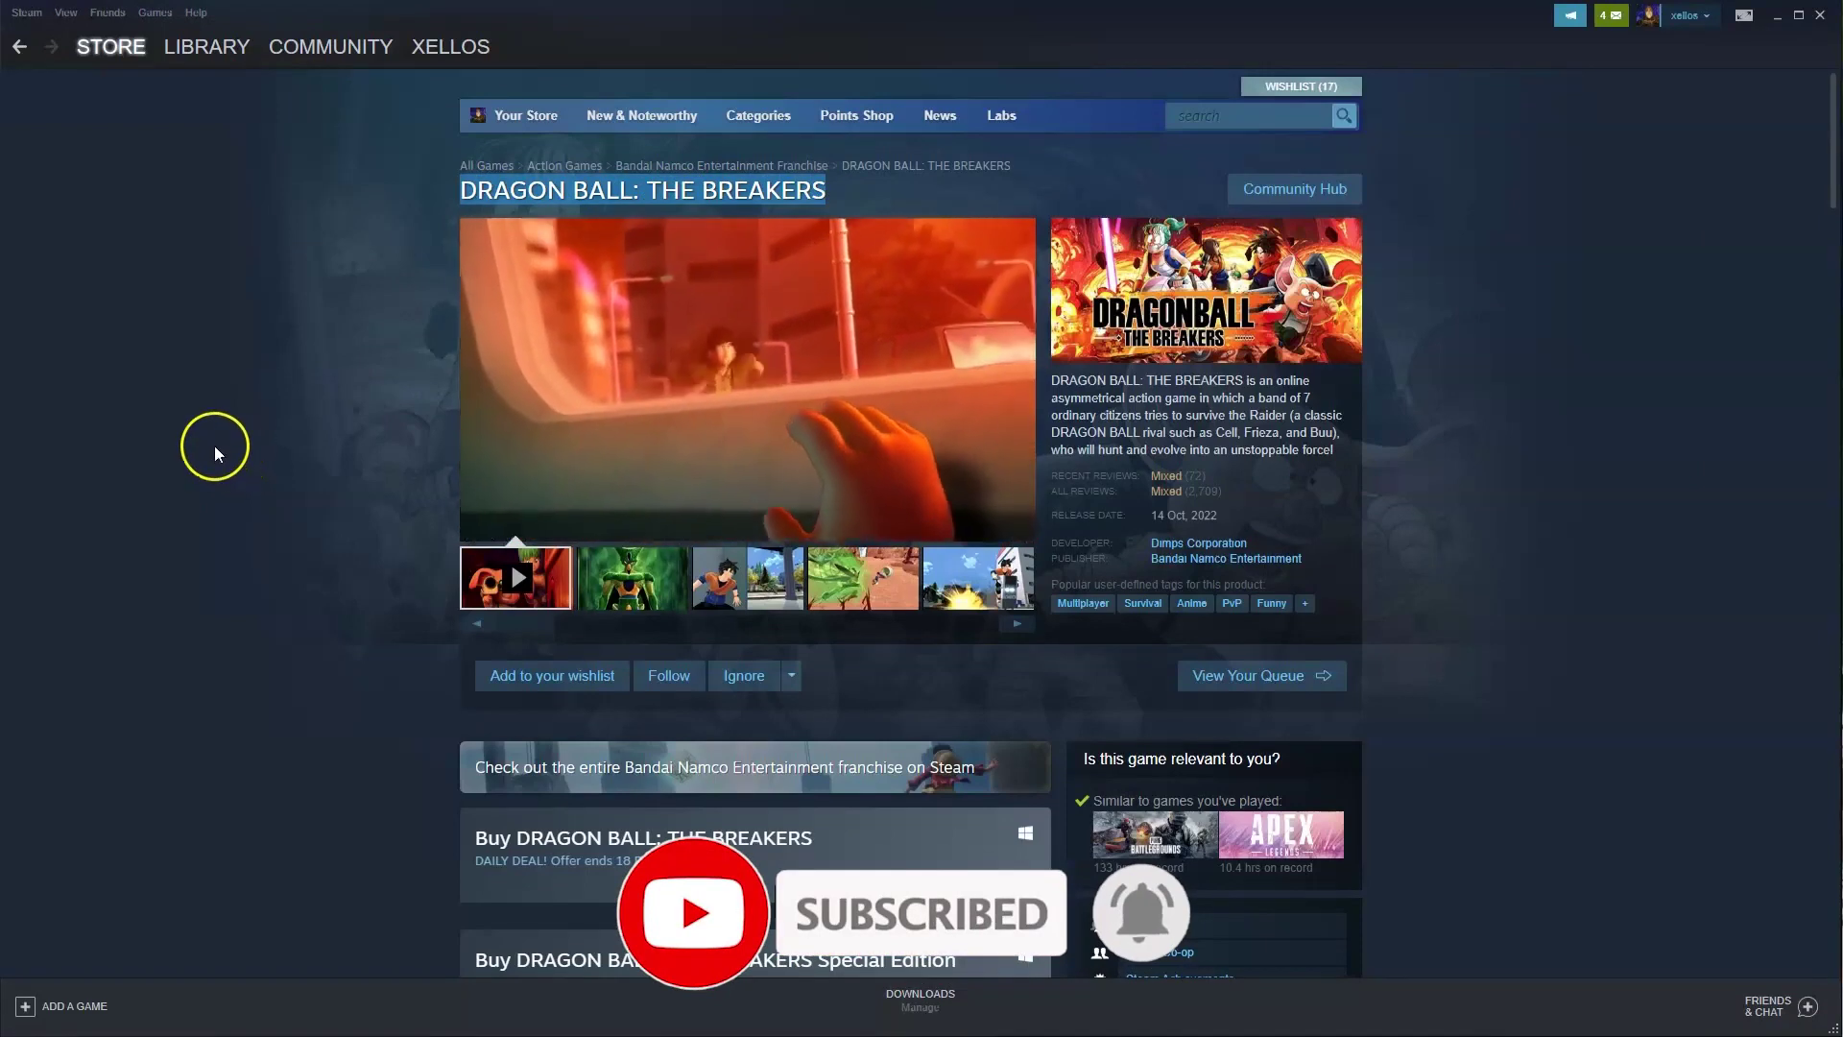
- Deselect the title text on the DRAGON BALL: THE BREAKERS page
{"action": "left_click", "coordinate": [211, 554]}
{"action": "left_click", "coordinate": [357, 594]}
{"action": "left_click", "coordinate": [312, 566]}
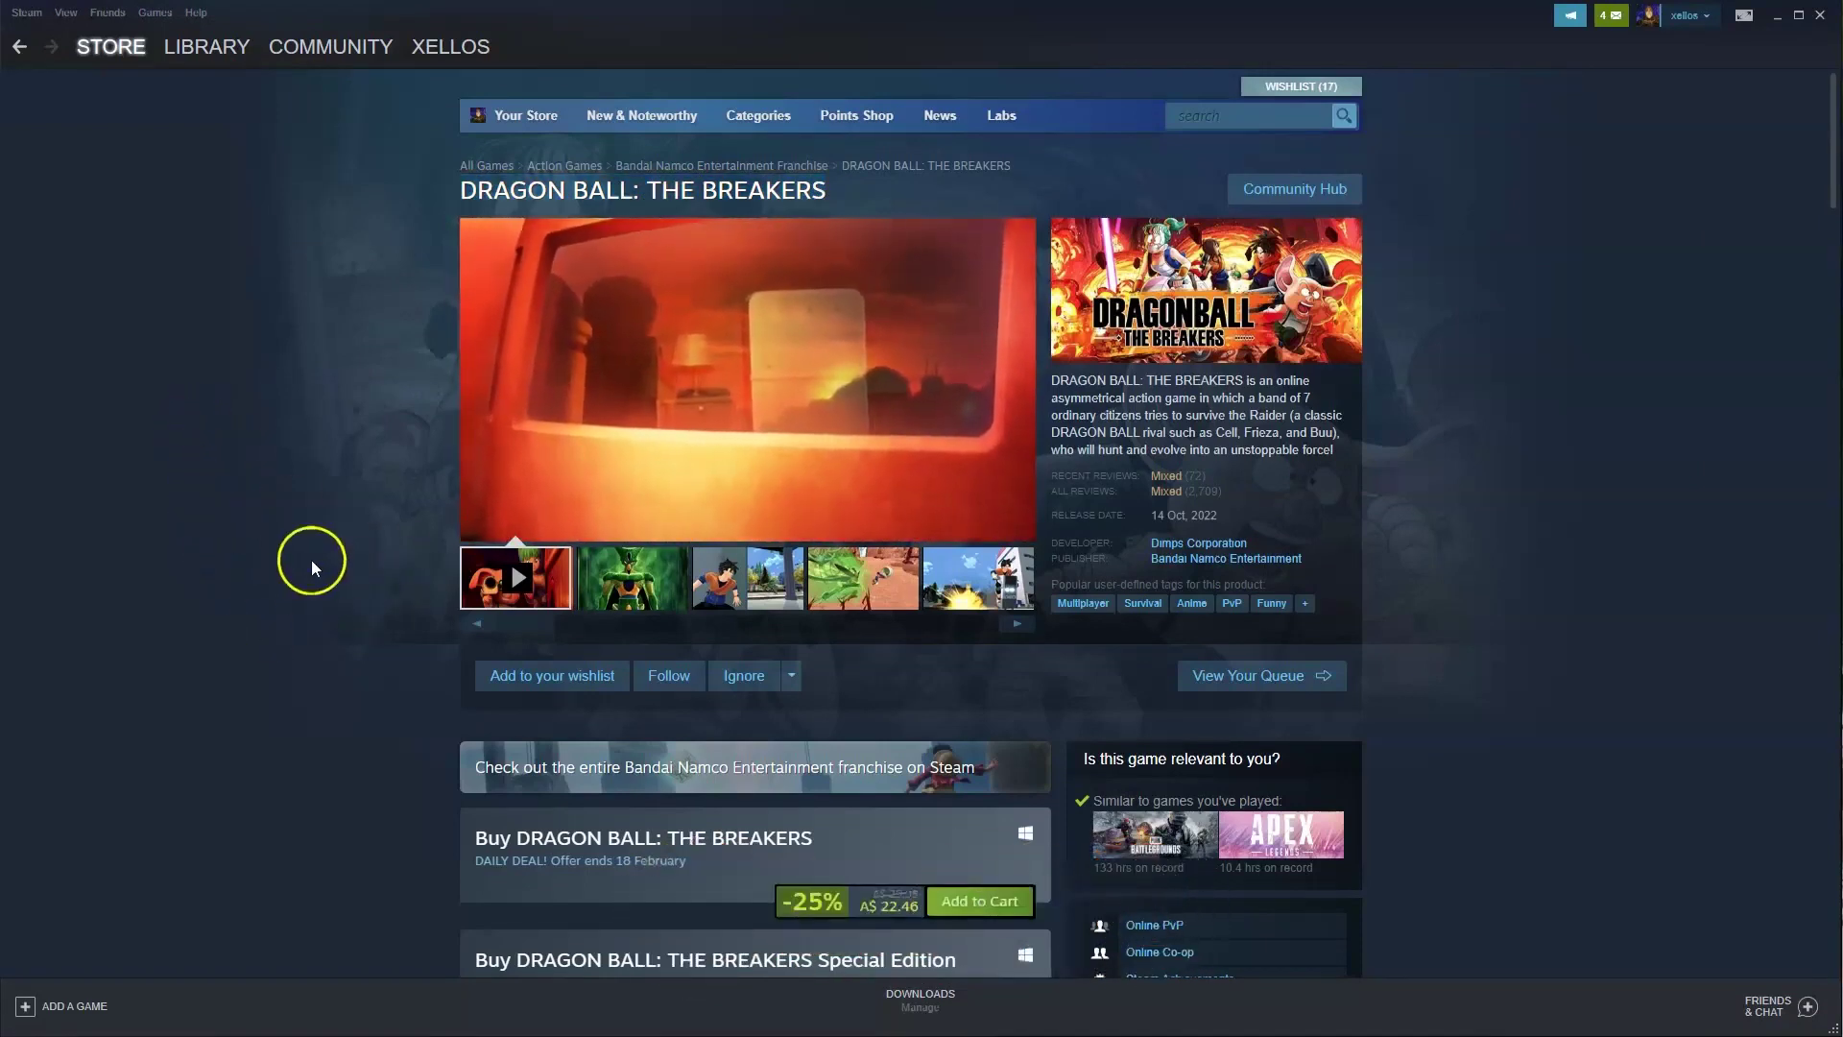
{"action": "left_click", "coordinate": [304, 531]}
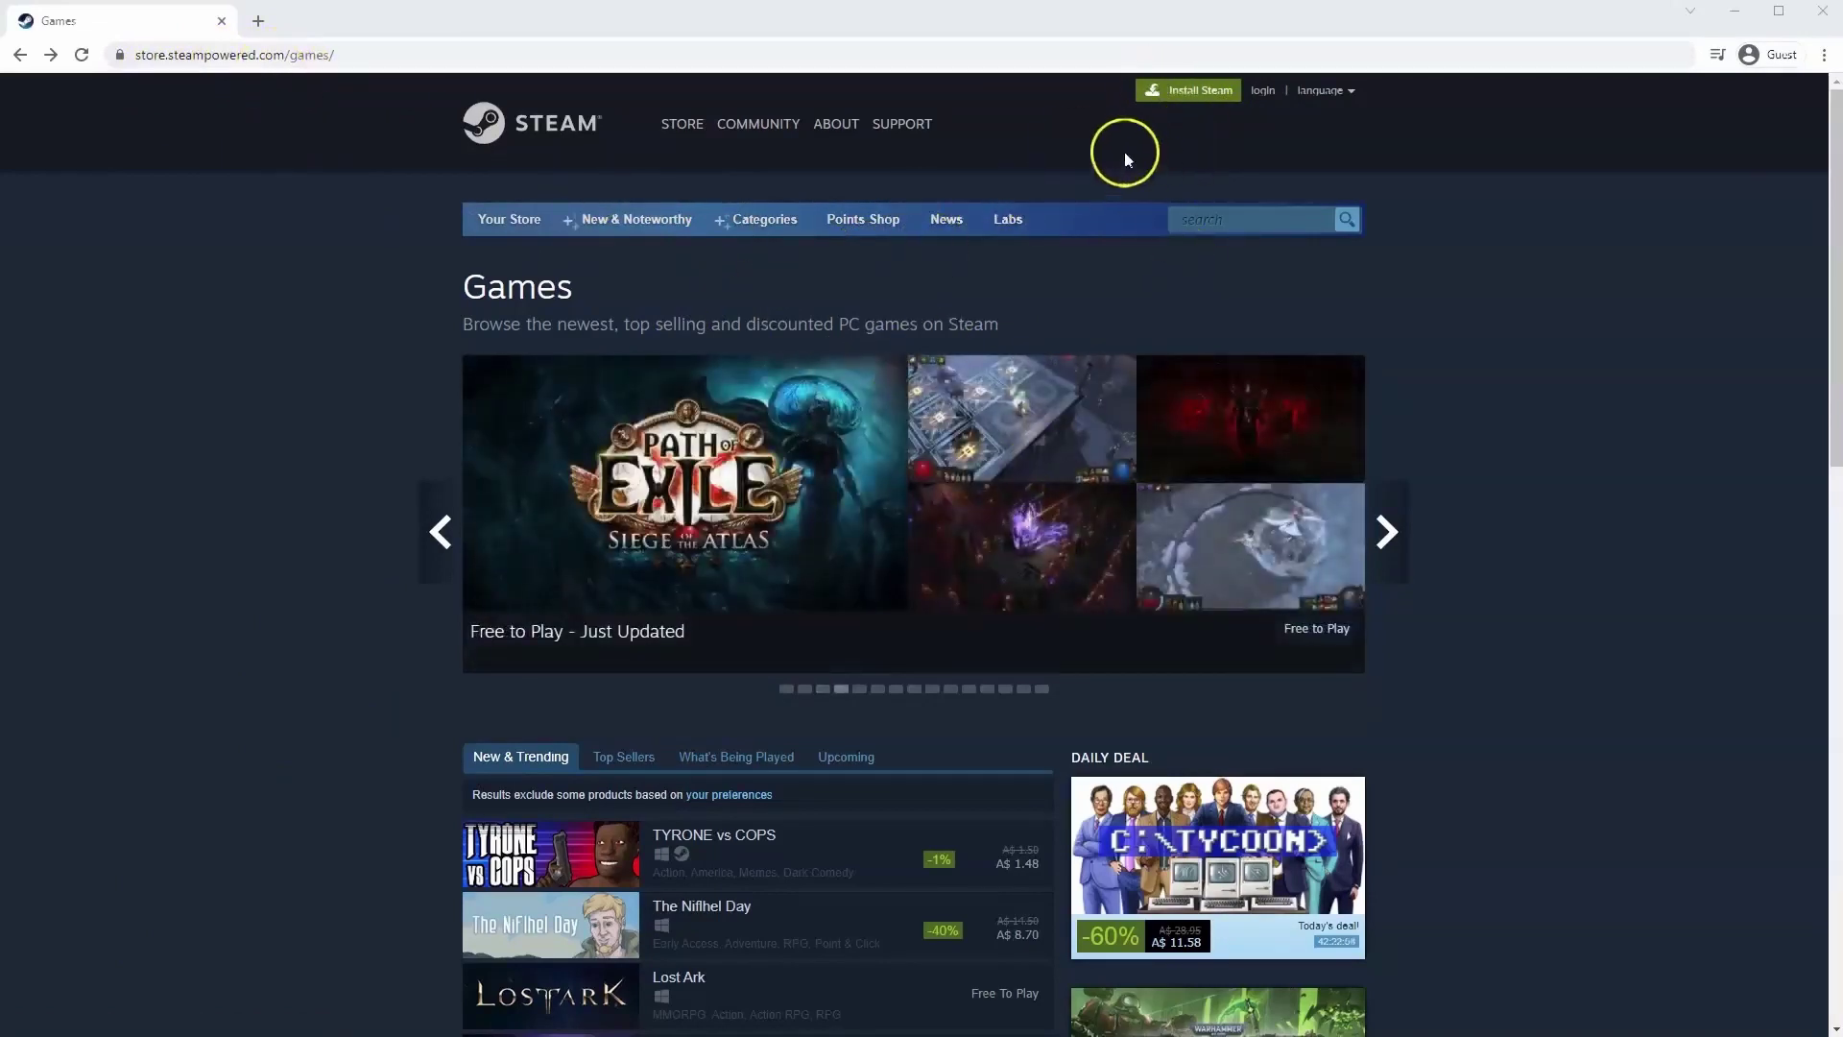
- Download SteamSetup.exe from the Install Steam page and run it
{"action": "left_click", "coordinate": [1183, 98]}
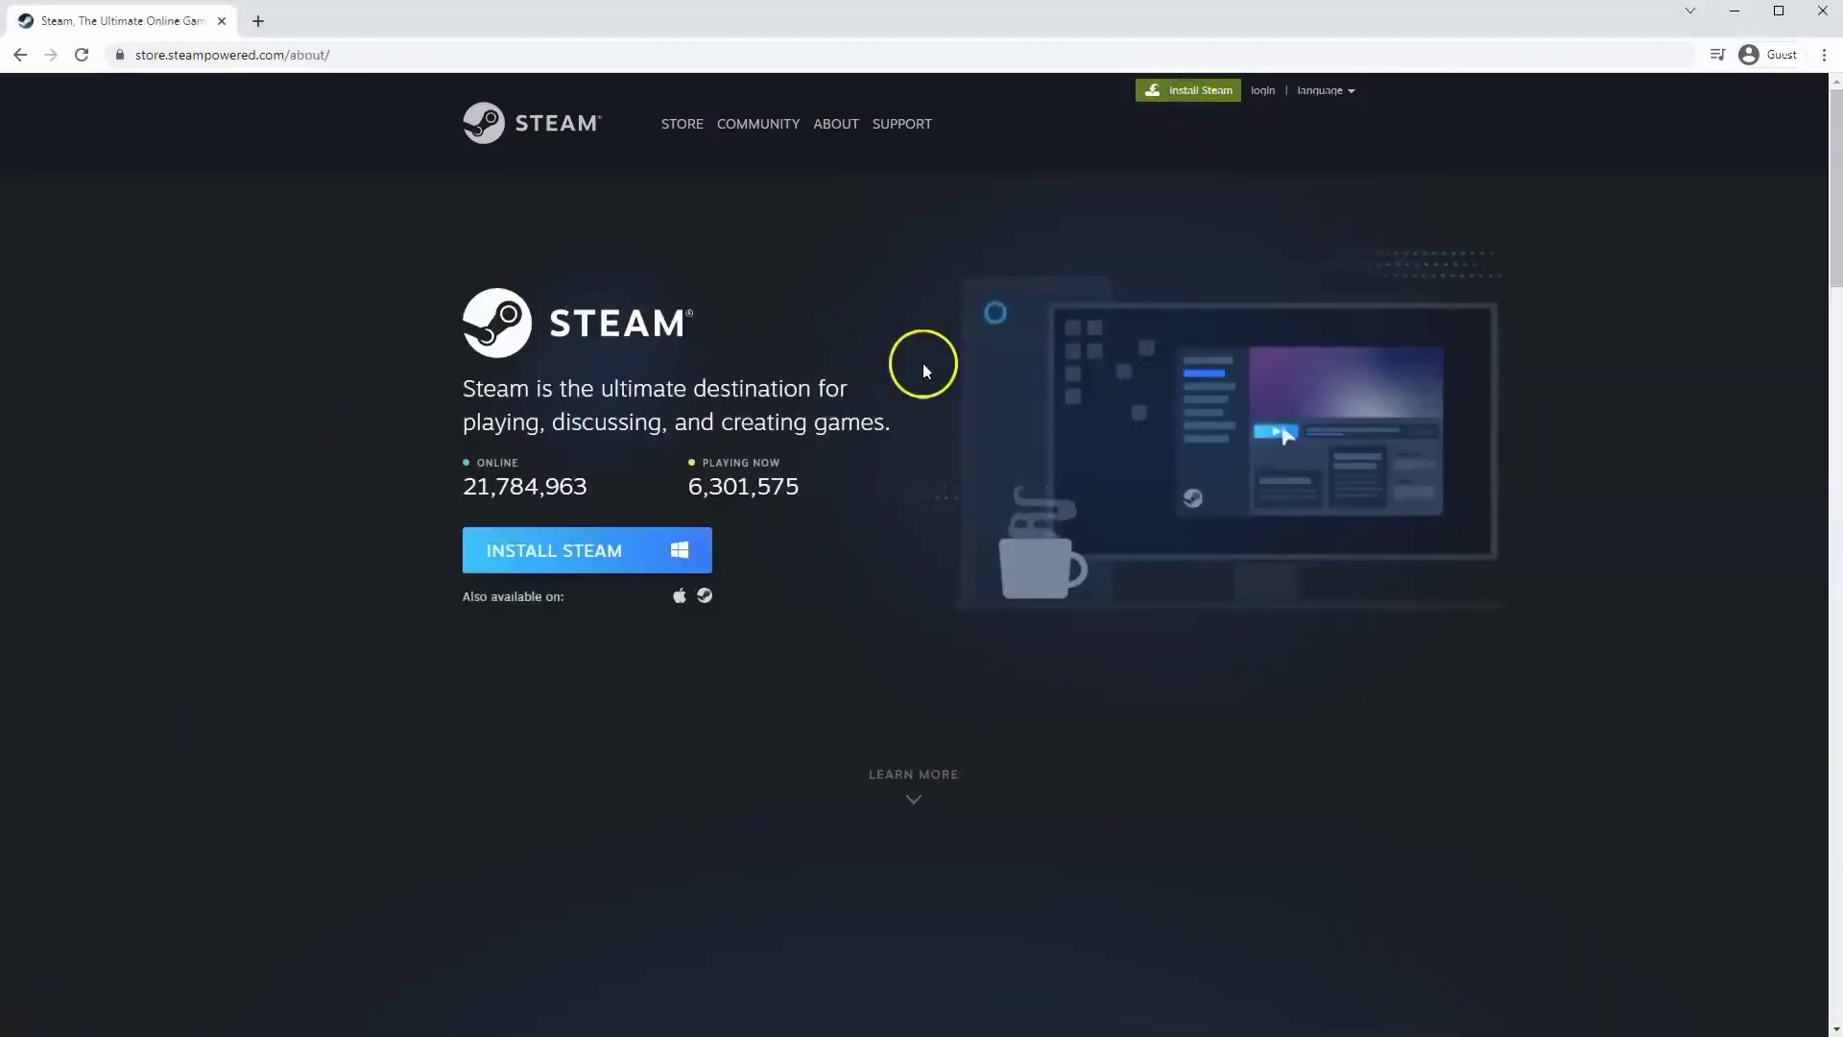
{"action": "left_click", "coordinate": [564, 549]}
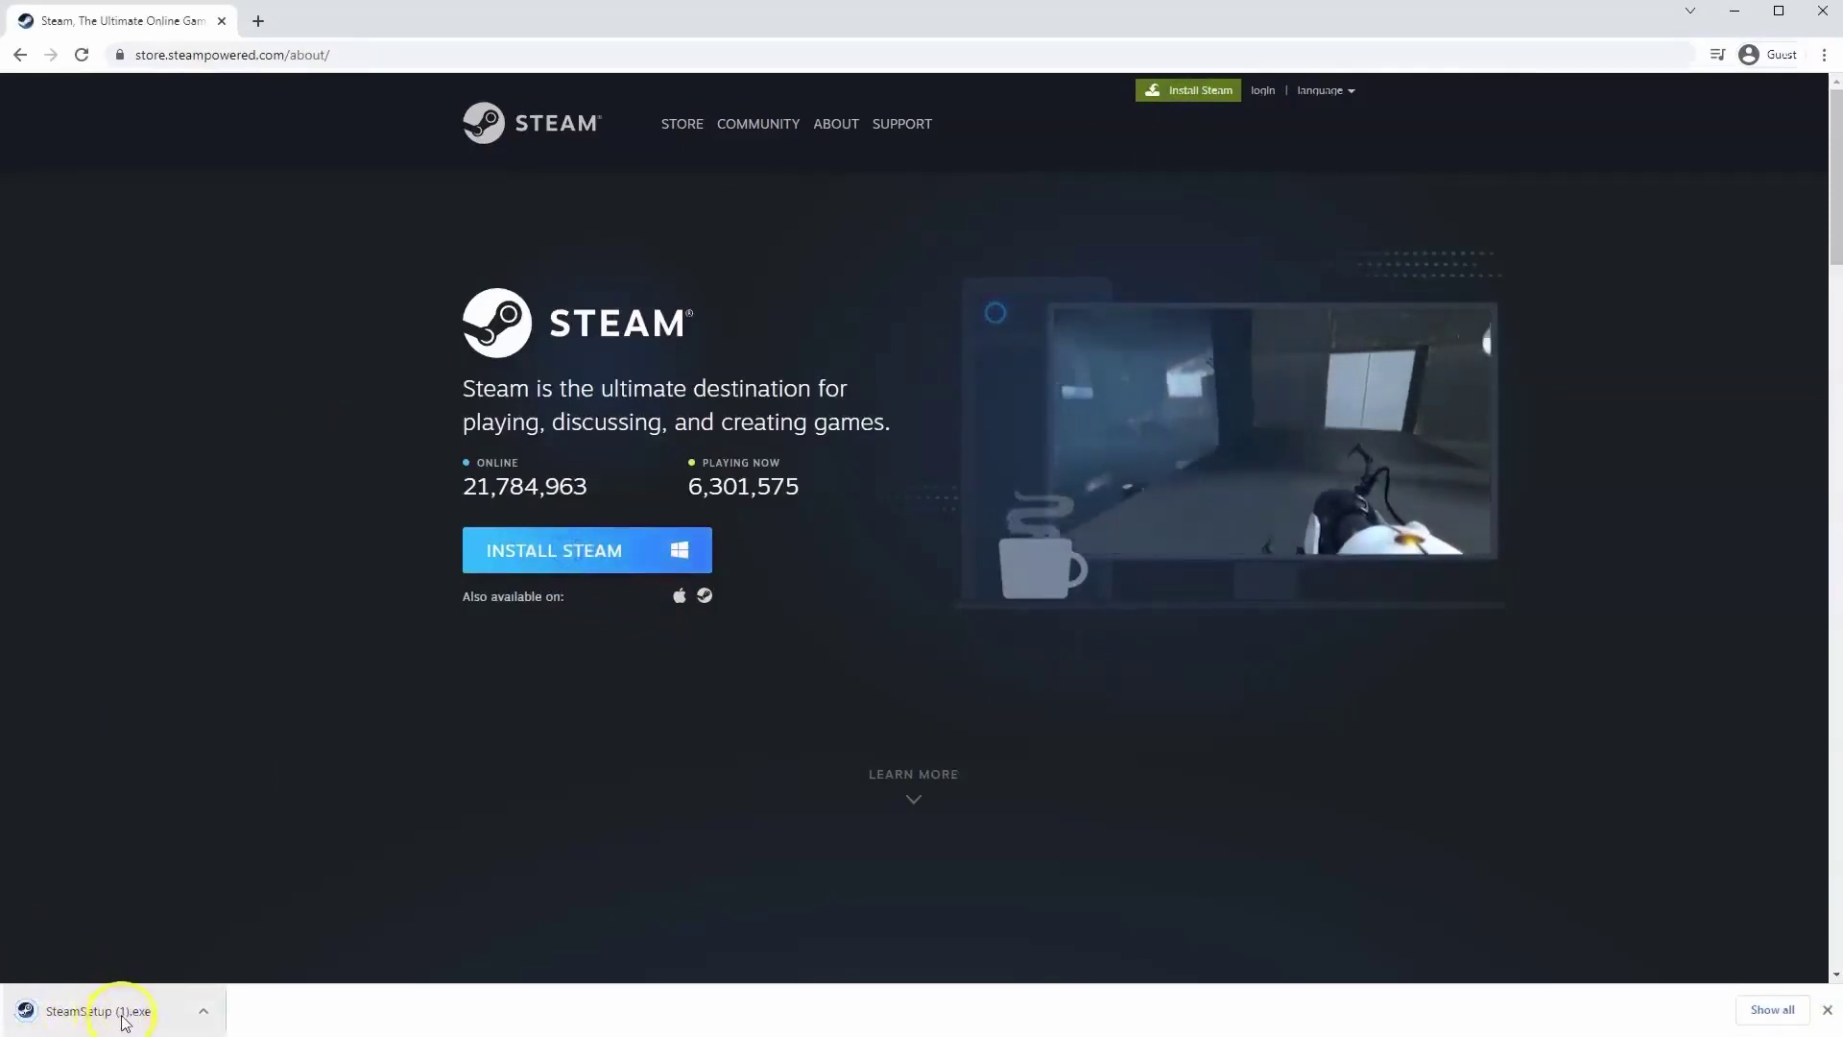
{"action": "left_click", "coordinate": [122, 1015]}
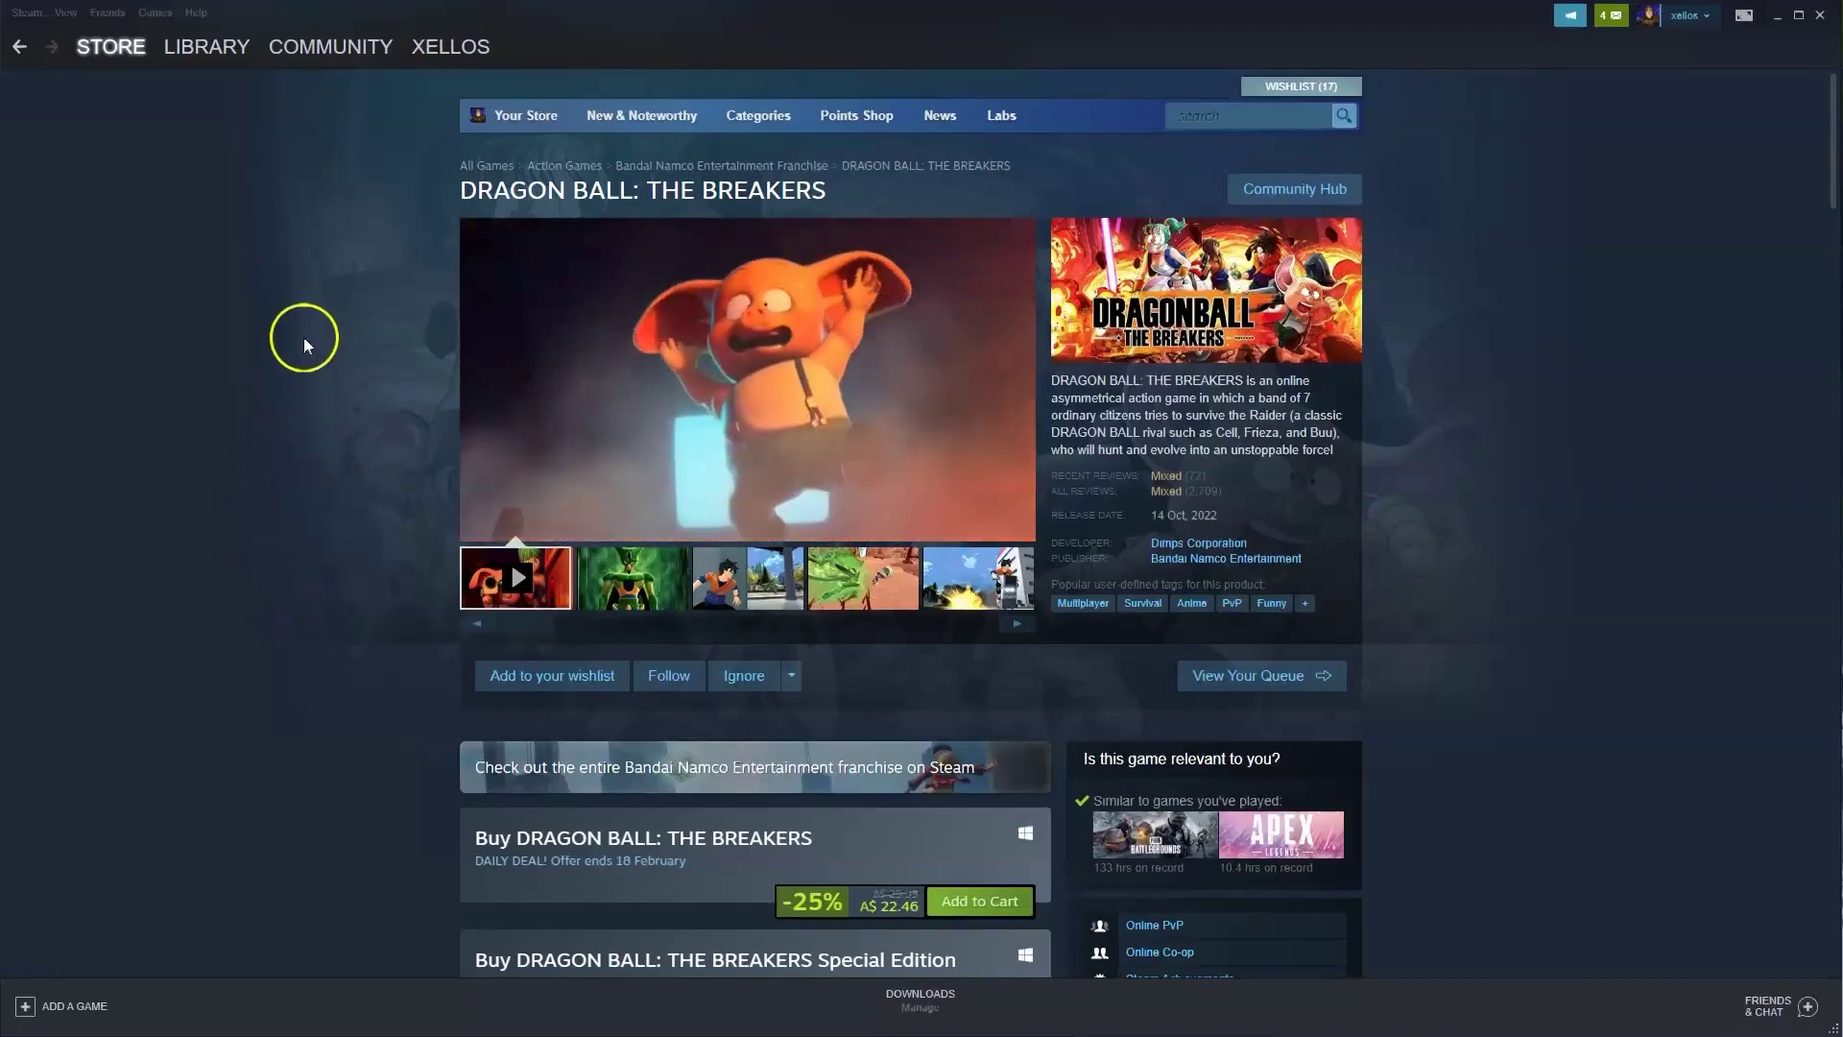
{"action": "left_click", "coordinate": [112, 51]}
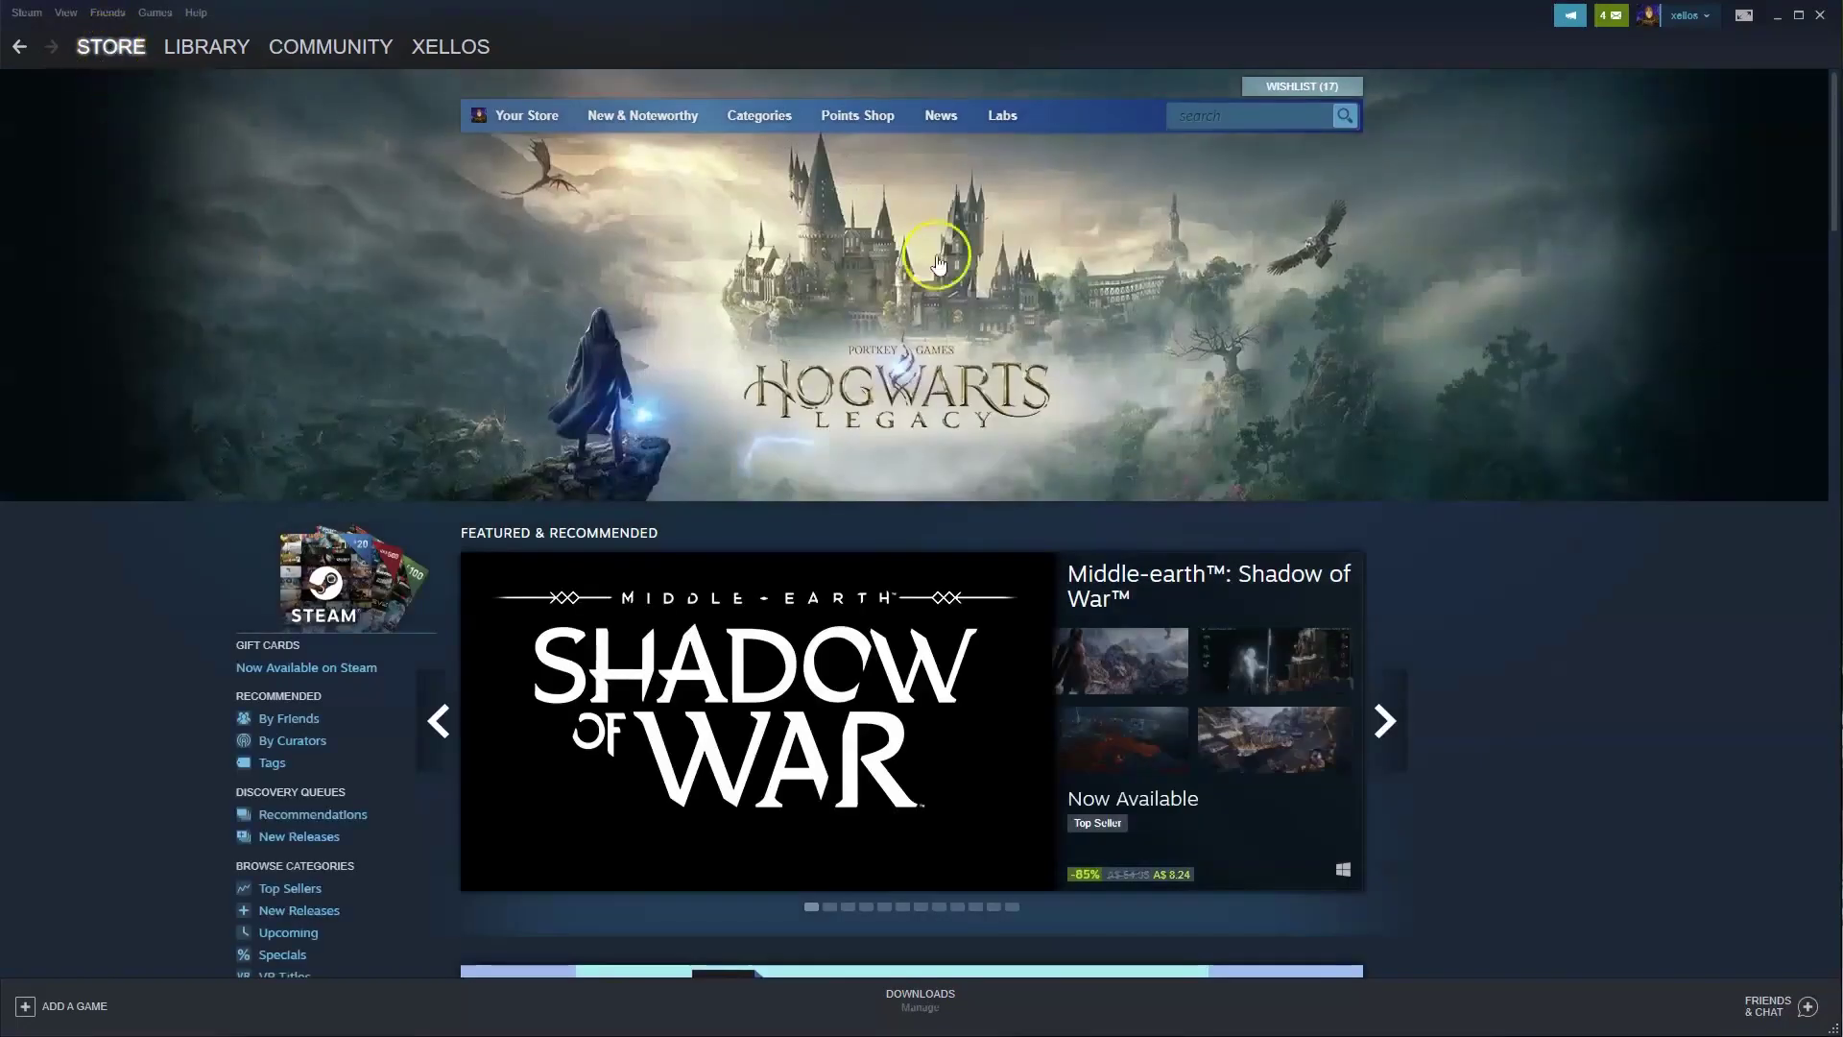
{"action": "left_click", "coordinate": [1206, 115]}
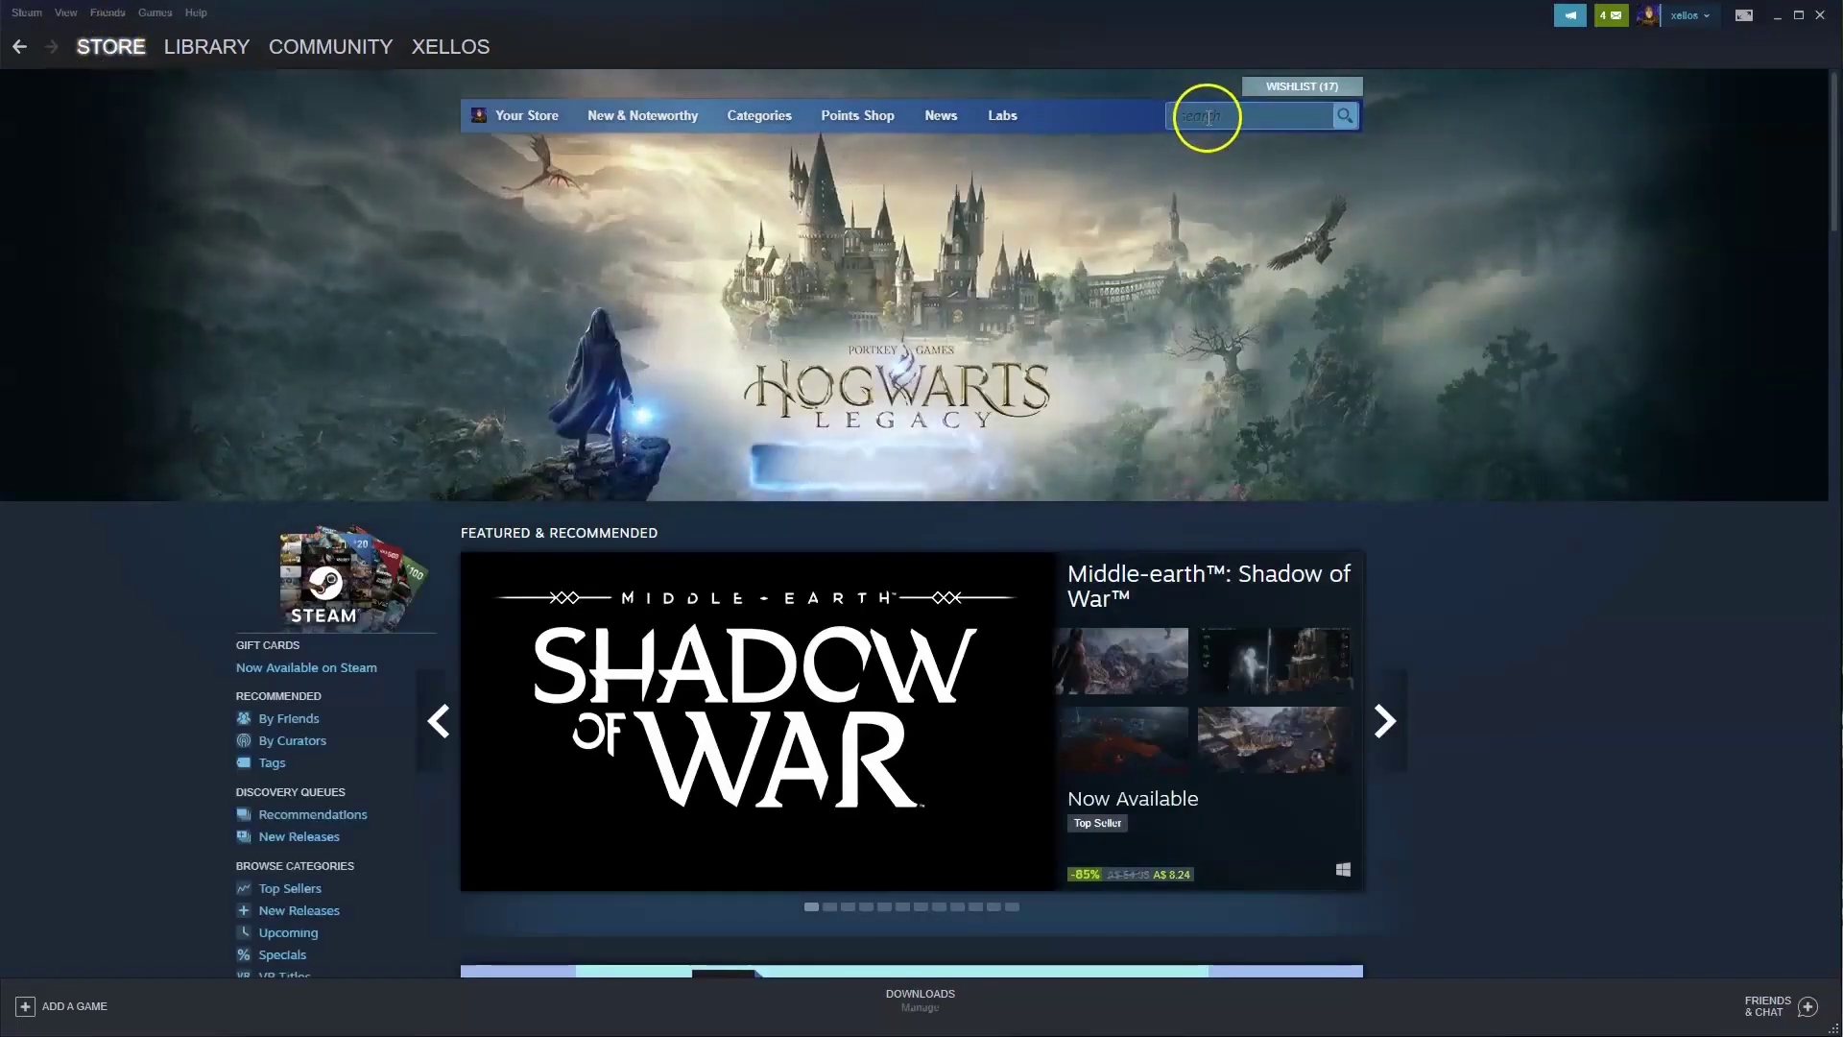
{"action": "type", "text": "DRAGON BALL: THE BREAKERS"}
{"action": "left_click", "coordinate": [1214, 123]}
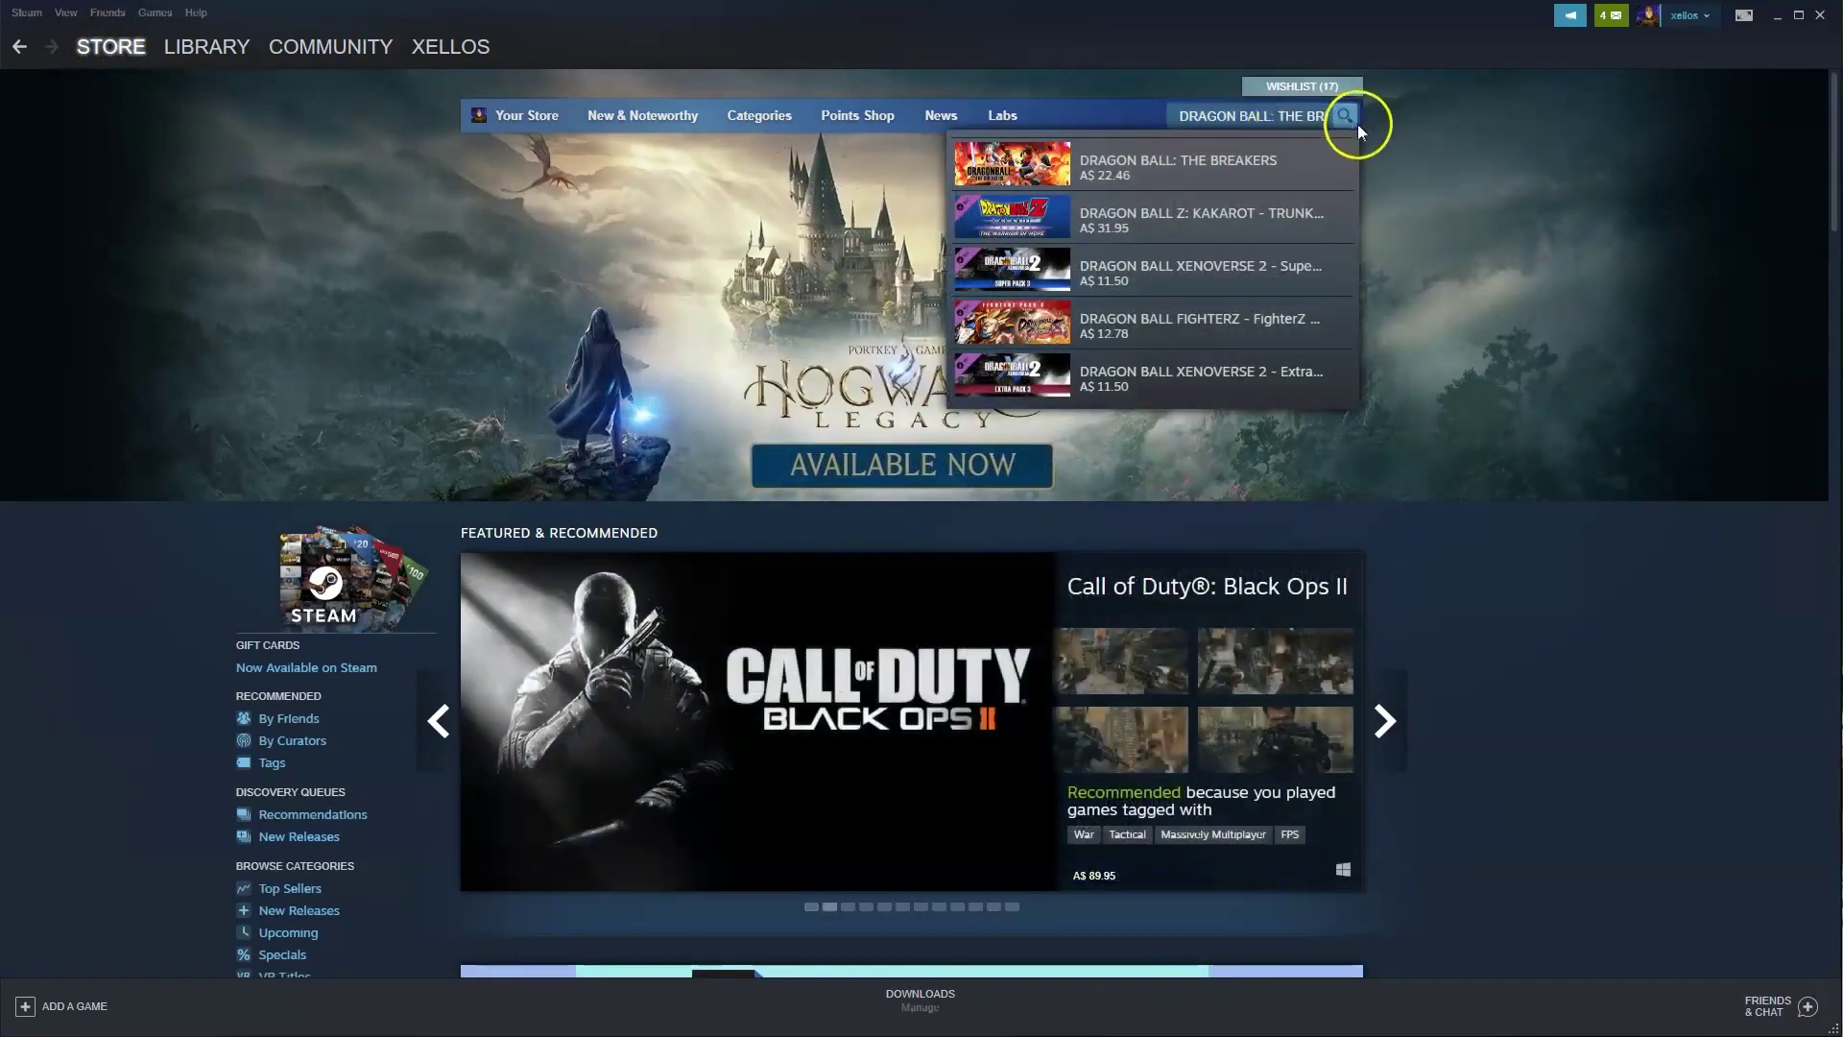
{"action": "left_click", "coordinate": [1037, 168]}
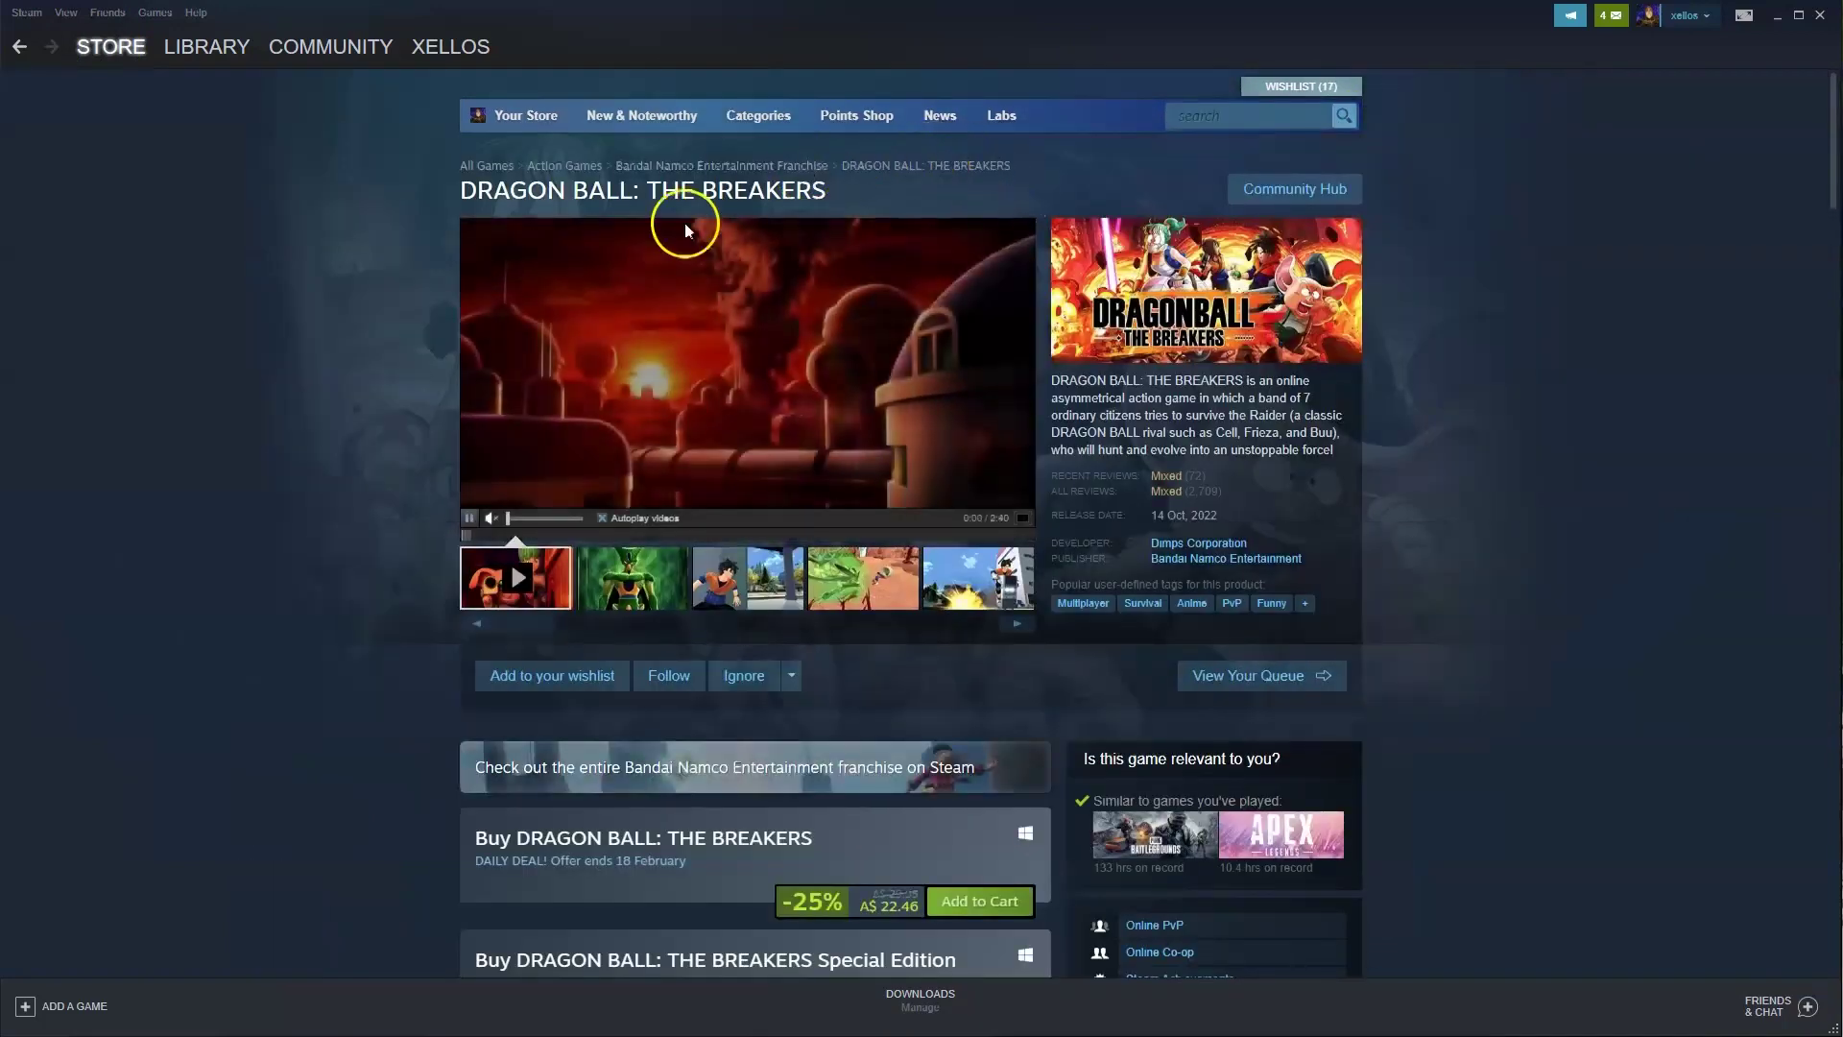
{"action": "scroll", "coordinate": [831, 766], "scroll_direction": "down", "scroll_amount": 2}
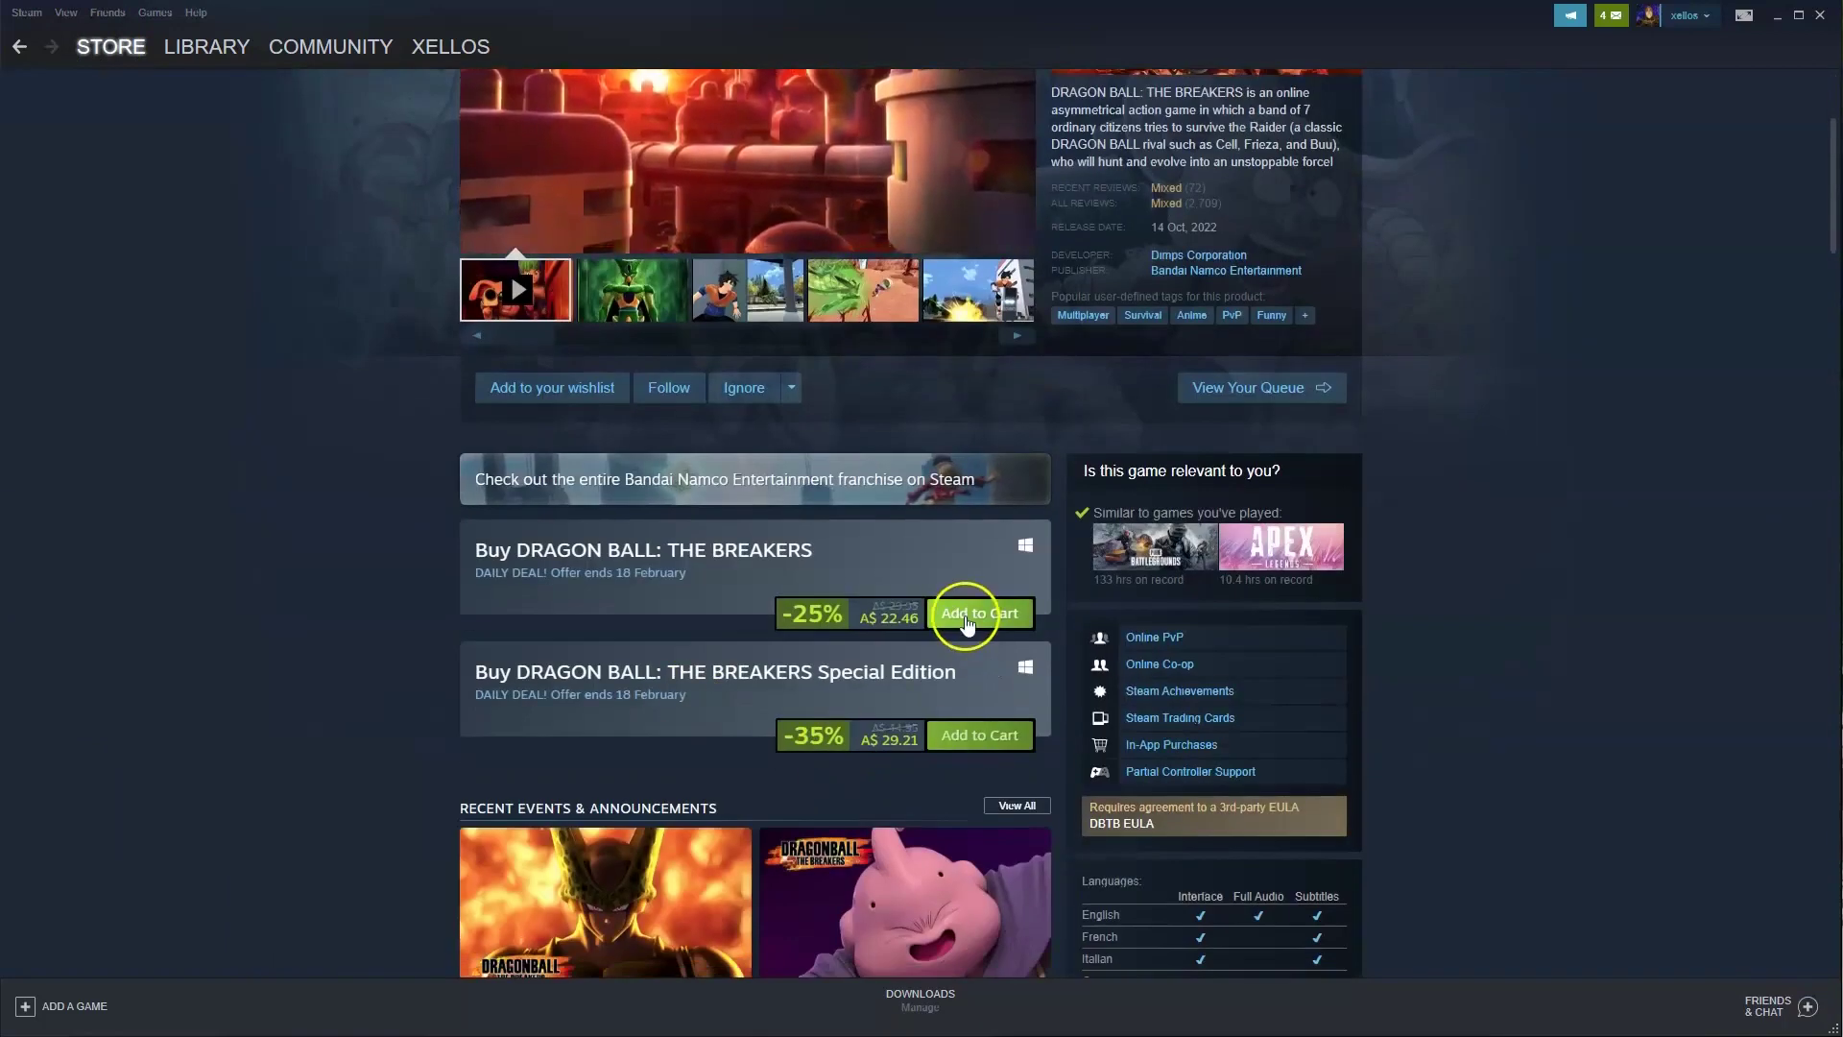
- Add the standard edition of DRAGON BALL: THE BREAKERS to the cart for A$22.46
{"action": "left_click", "coordinate": [980, 617]}
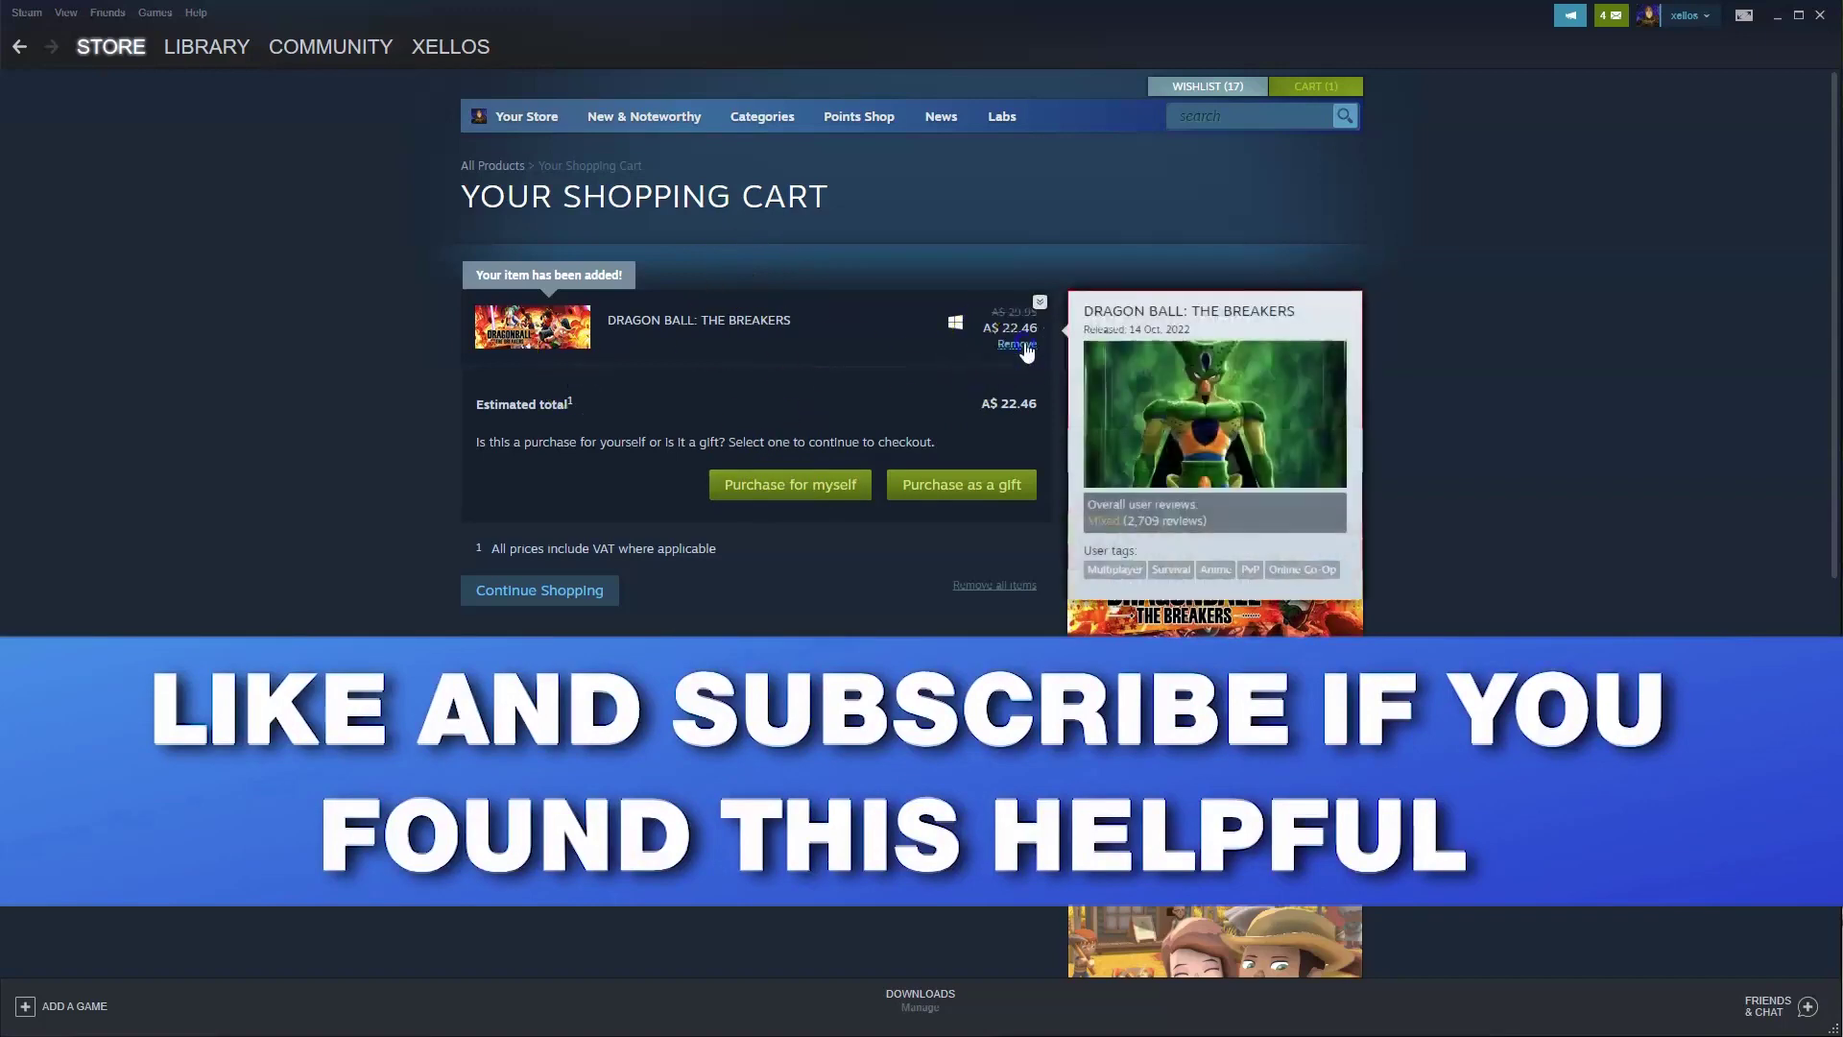
- Switch to the LIBRARY view showing Favorites and owned games
{"action": "left_click", "coordinate": [192, 49]}
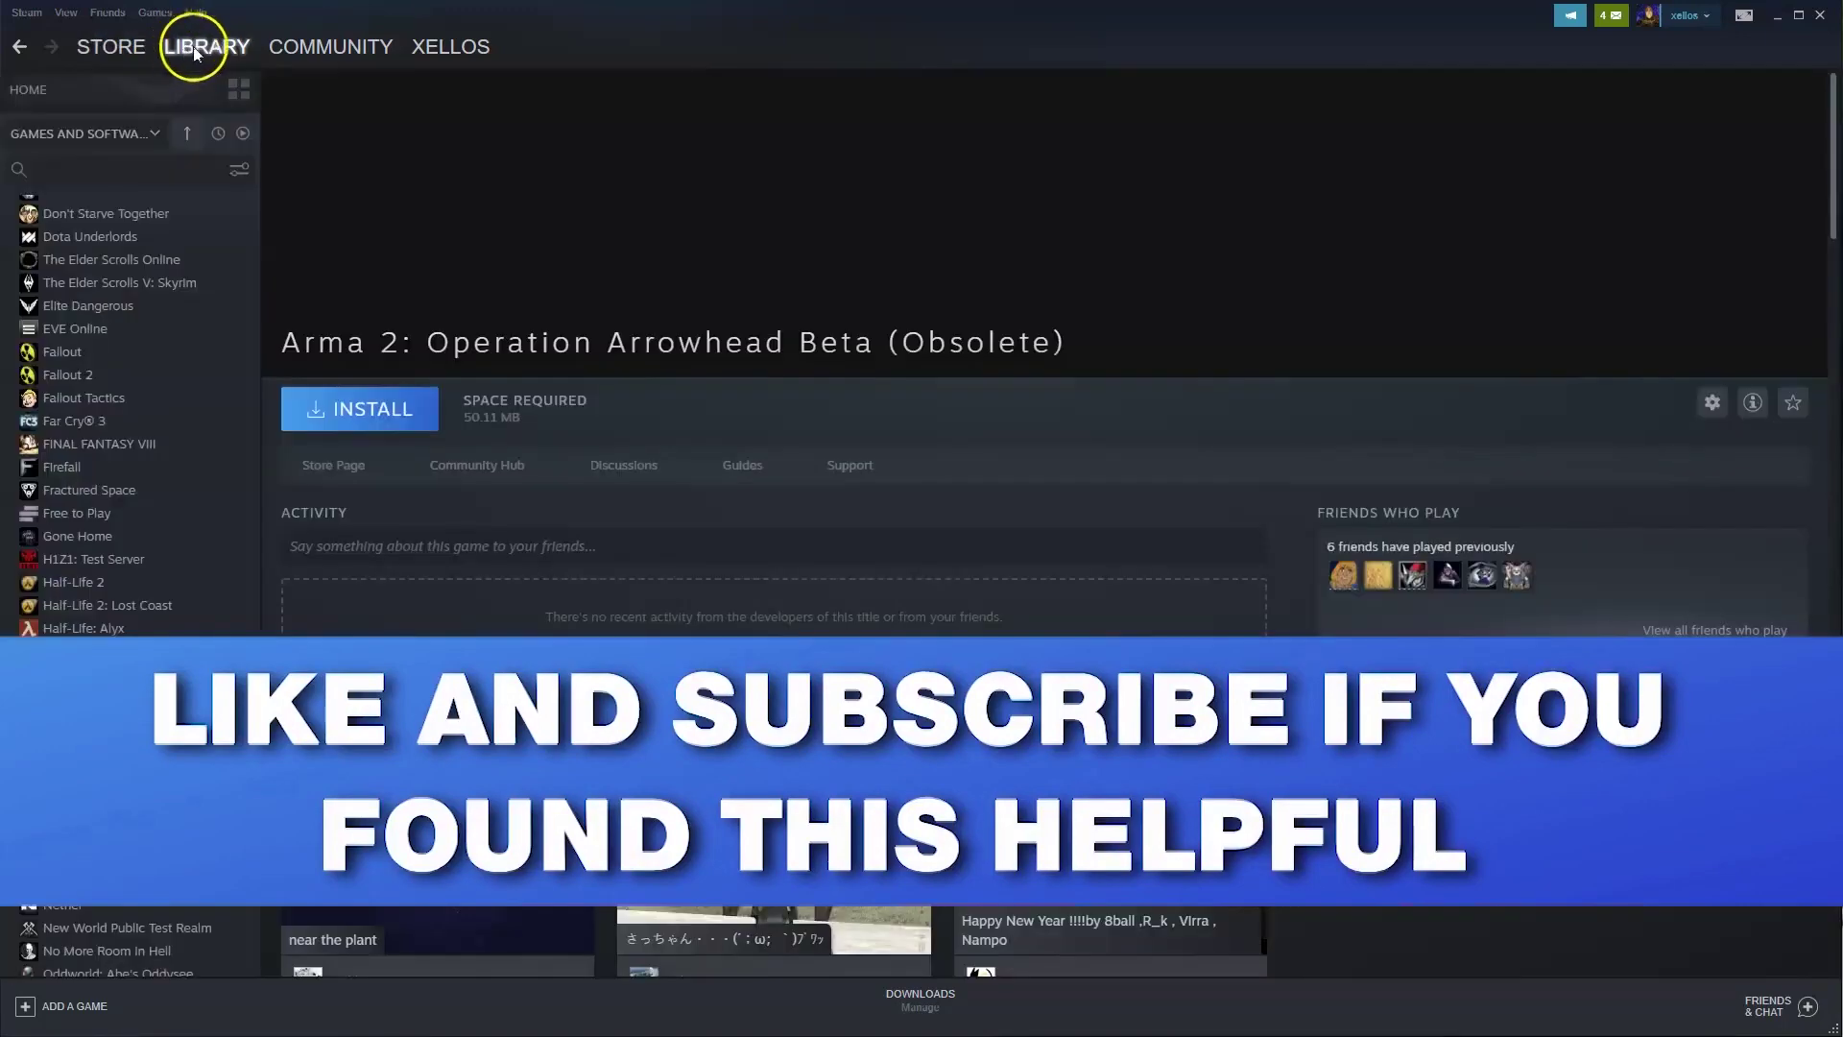
{"action": "scroll", "coordinate": [141, 394], "scroll_direction": "down", "scroll_amount": 5}
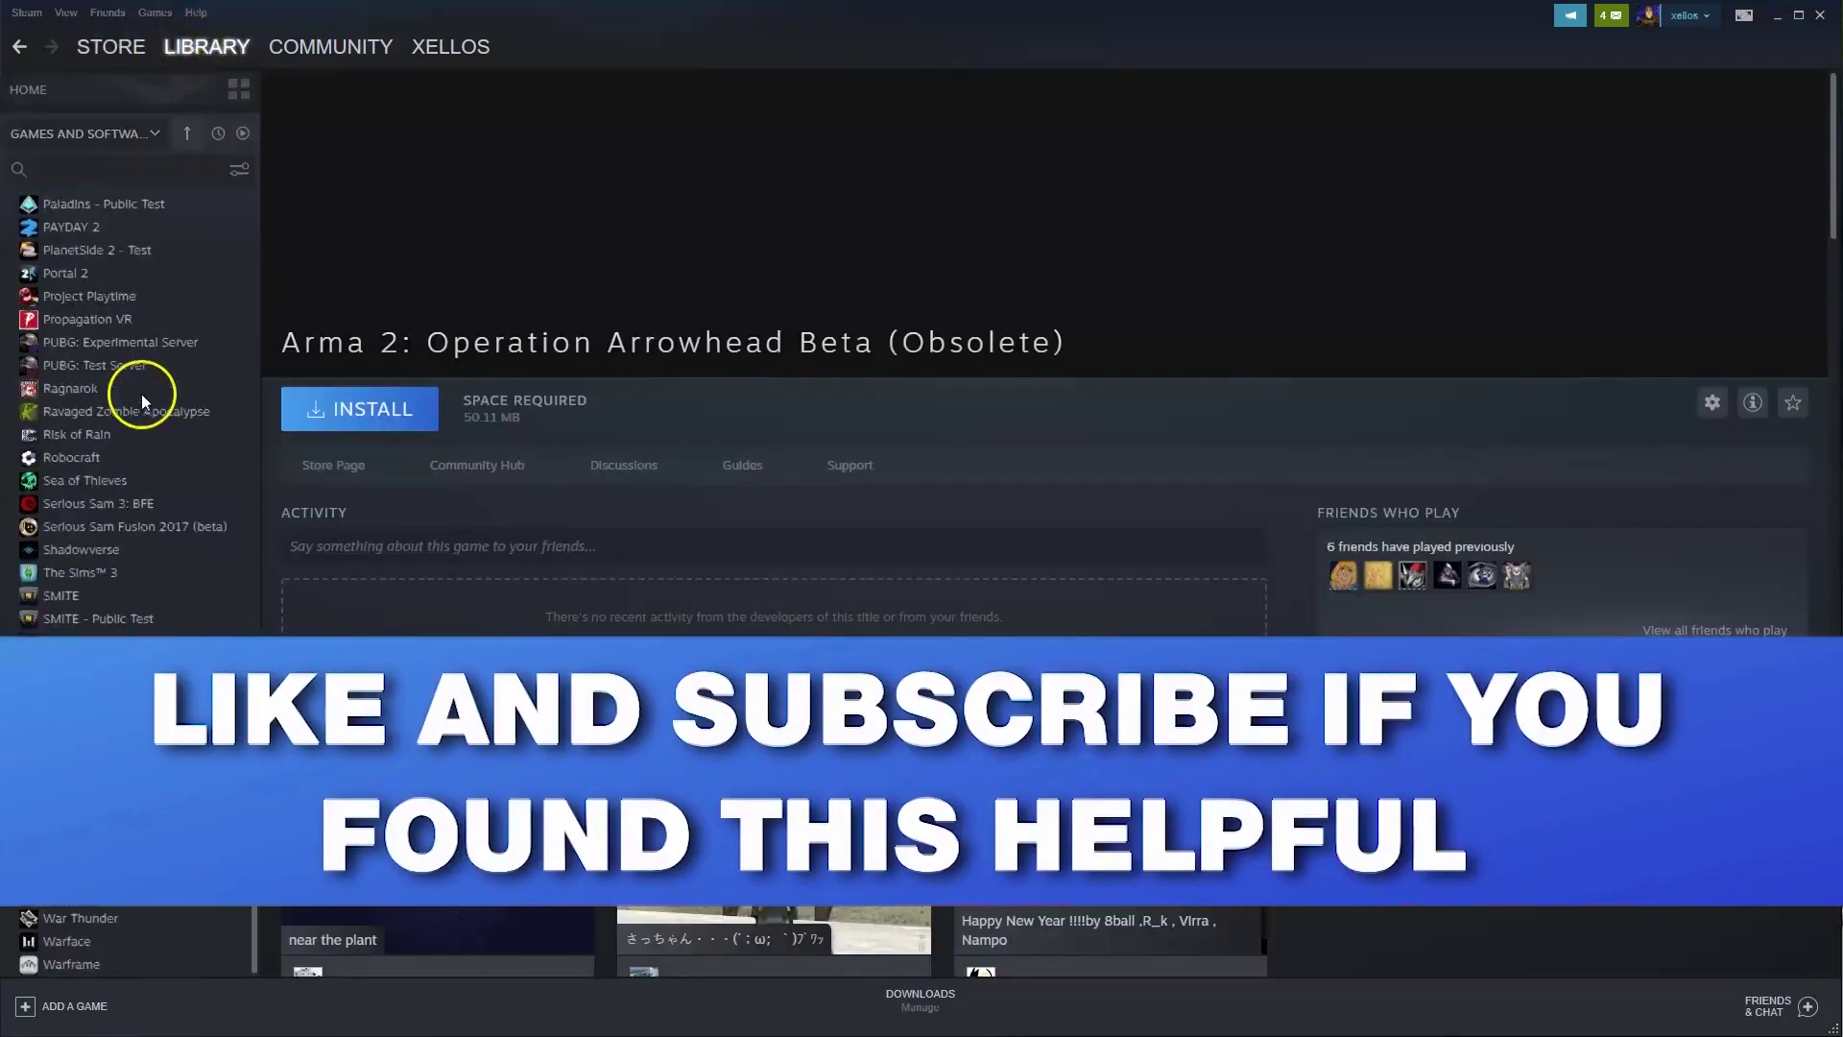
{"action": "scroll", "coordinate": [142, 393], "scroll_direction": "up", "scroll_amount": 3}
{"action": "scroll", "coordinate": [140, 392], "scroll_direction": "up", "scroll_amount": 5}
{"action": "scroll", "coordinate": [142, 391], "scroll_direction": "up", "scroll_amount": 3}
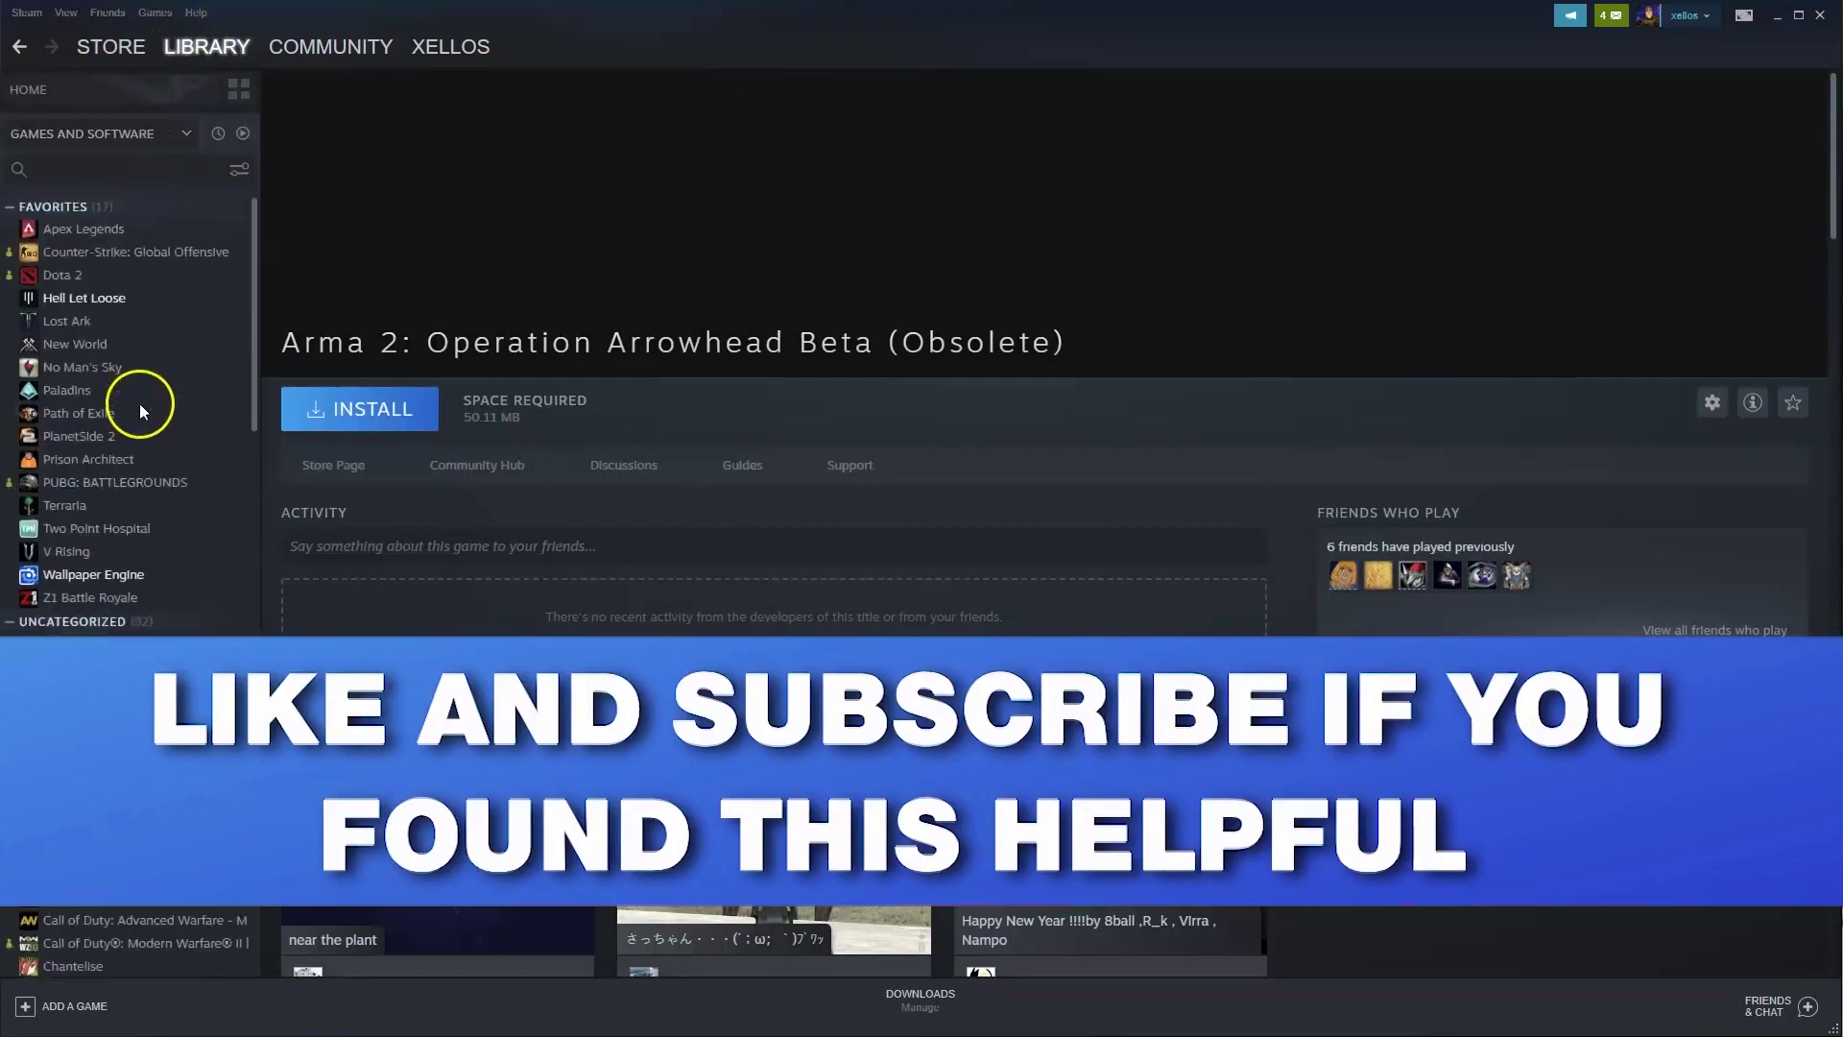